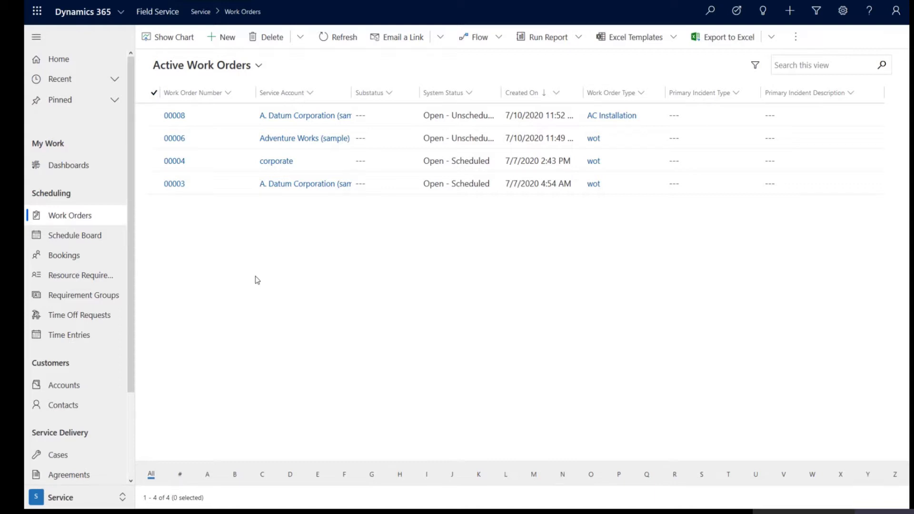
- Start a new work order for A. Datum Corporation (sample) with type AC Installation
{"action": "left_click", "coordinate": [229, 37]}
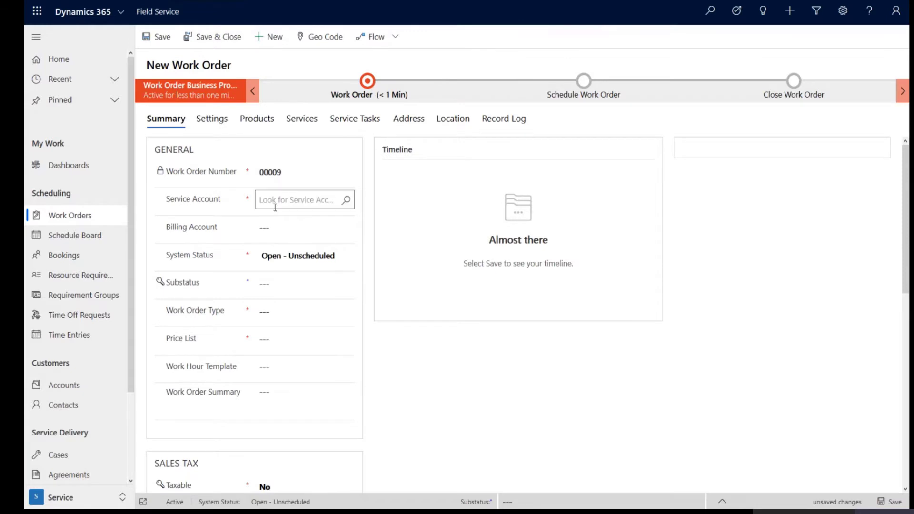
{"action": "left_click", "coordinate": [281, 202]}
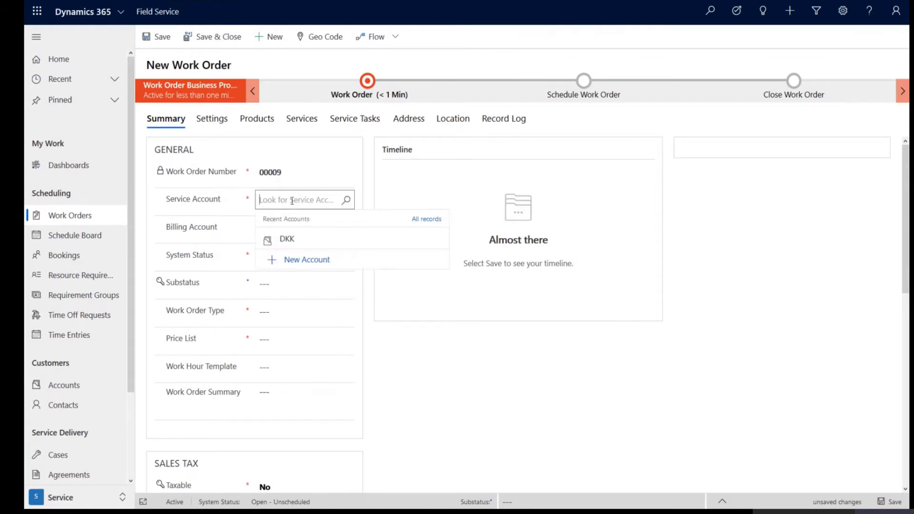
{"action": "left_click", "coordinate": [346, 201]}
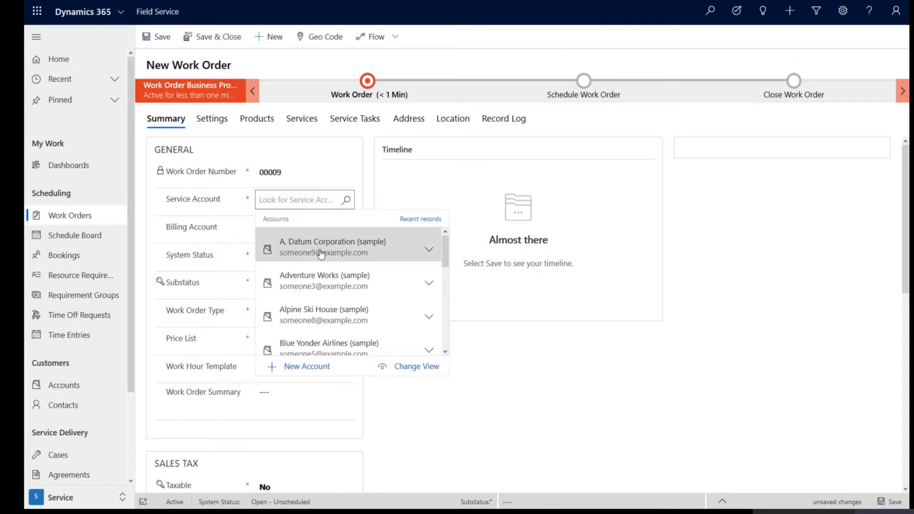
{"action": "left_click", "coordinate": [322, 254]}
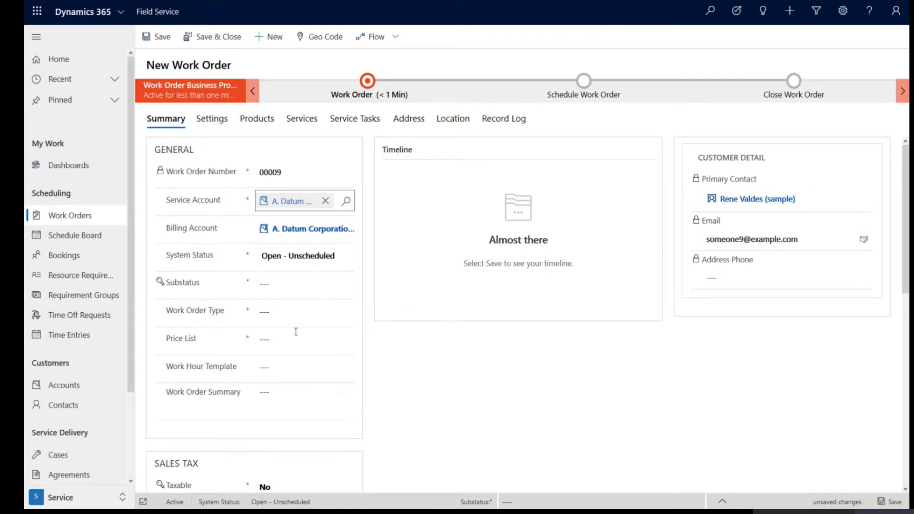
{"action": "left_click", "coordinate": [301, 312]}
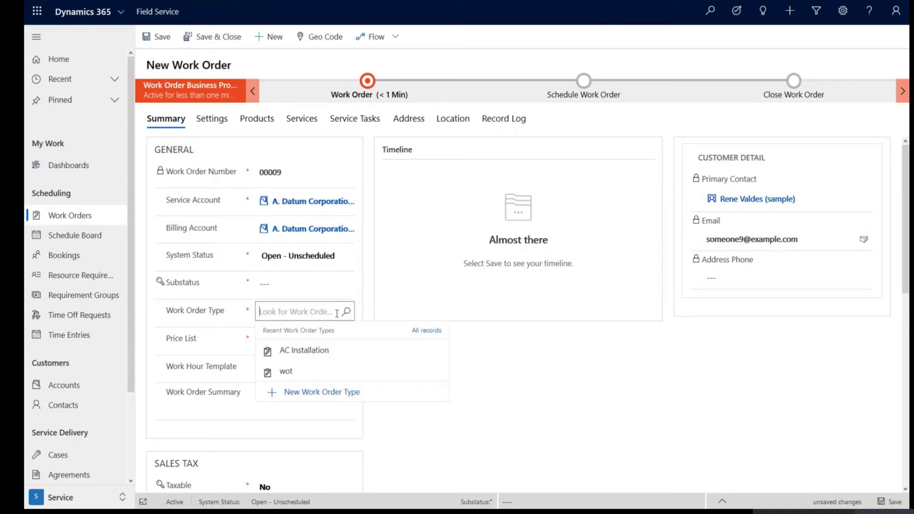
{"action": "left_click", "coordinate": [328, 351]}
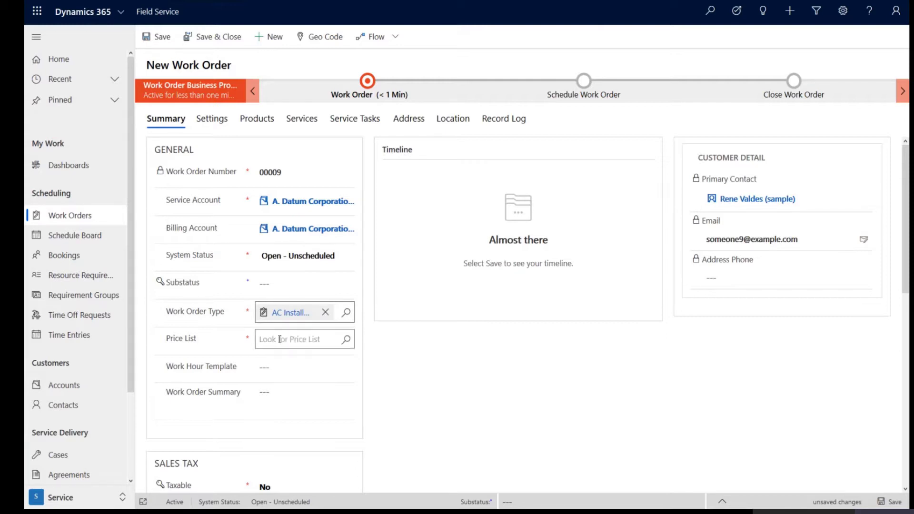
- Set the price list to CRM Service USA (sample) and work hour template to GMT Timezone 1
{"action": "left_click", "coordinate": [329, 339]}
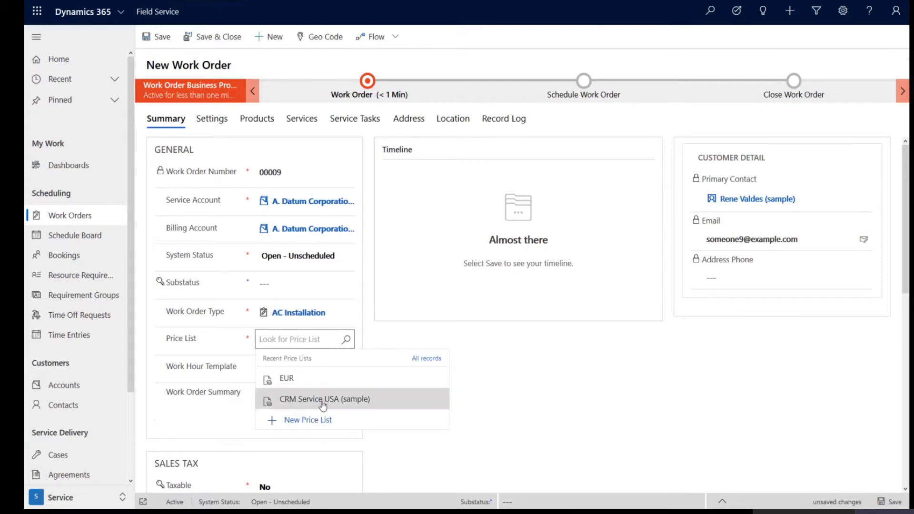
{"action": "left_click", "coordinate": [323, 400]}
{"action": "scroll", "coordinate": [398, 407], "scroll_direction": "down", "scroll_amount": 1}
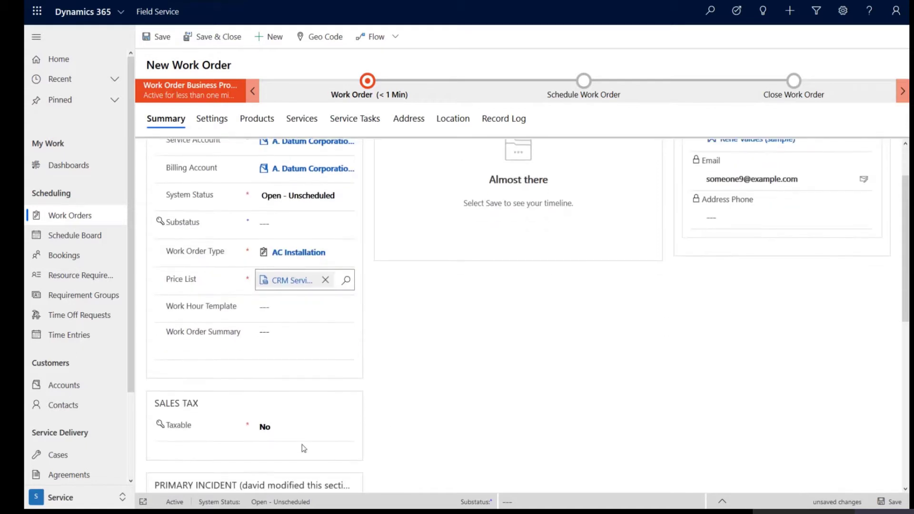
{"action": "scroll", "coordinate": [232, 448], "scroll_direction": "up", "scroll_amount": 1}
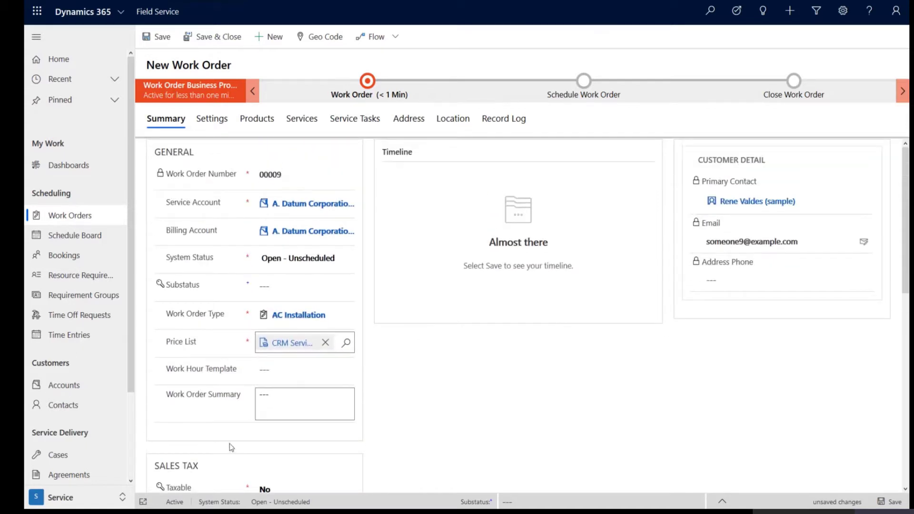
{"action": "left_click", "coordinate": [287, 369]}
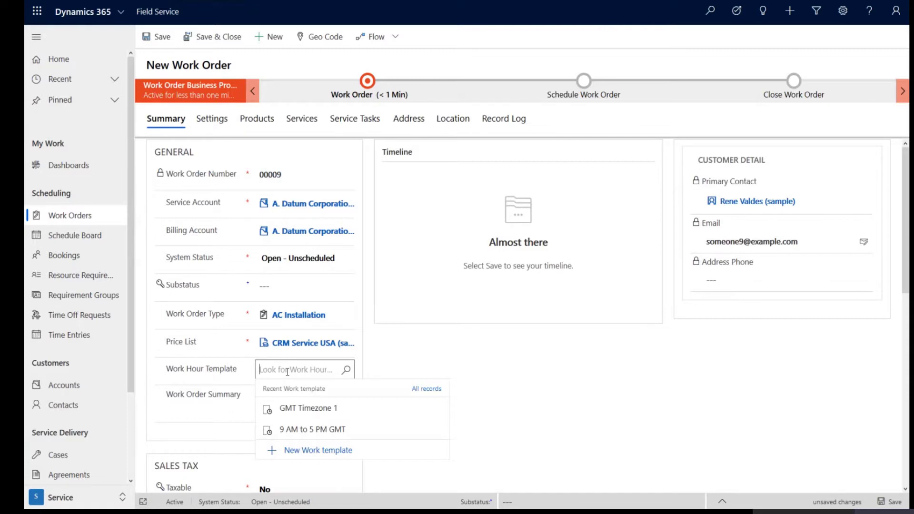
{"action": "left_click", "coordinate": [314, 412]}
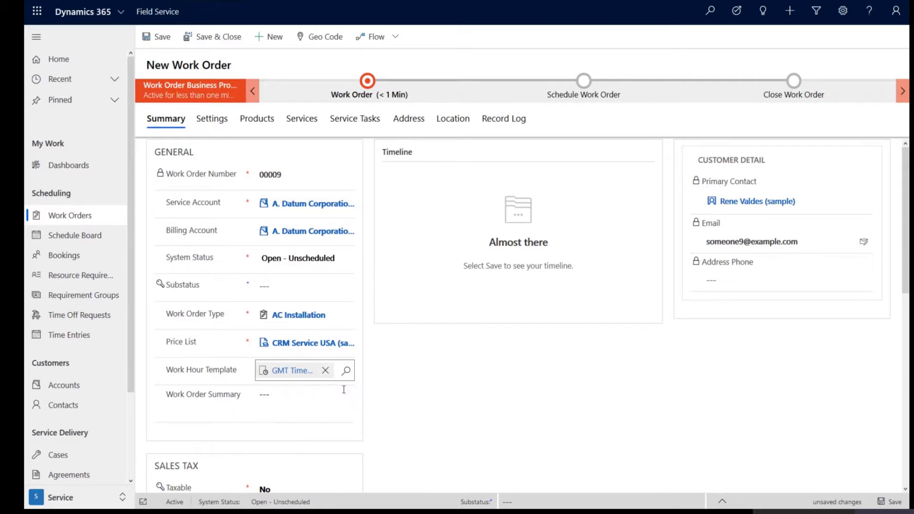
- Save work order 00009 and launch its booking on the Schedule Assistant
{"action": "left_click", "coordinate": [160, 45]}
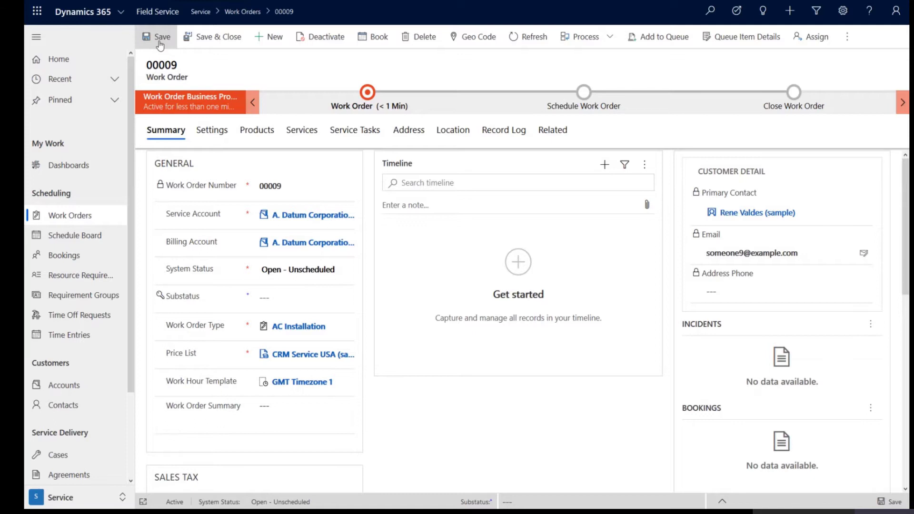
{"action": "left_click", "coordinate": [365, 39]}
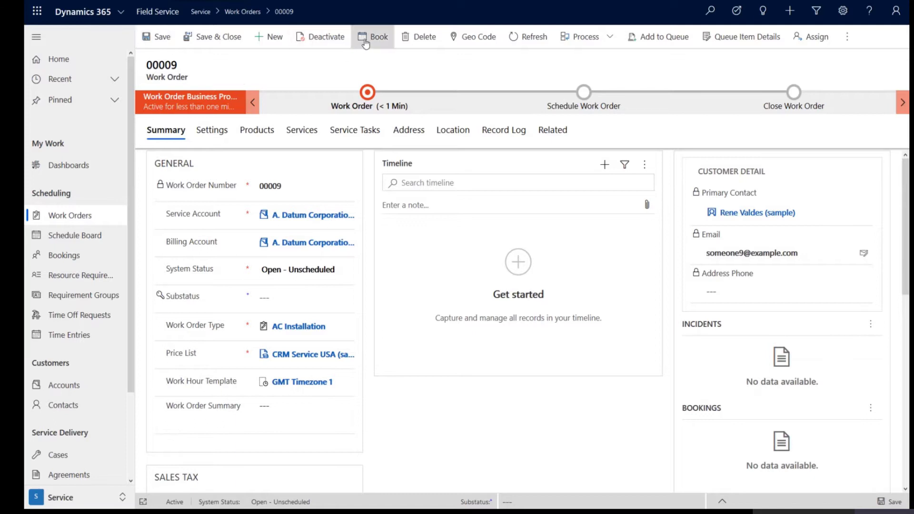
- Maximize the Schedule Board, review its Scheduler Settings time zone, then minimize it
{"action": "left_click", "coordinate": [758, 93]}
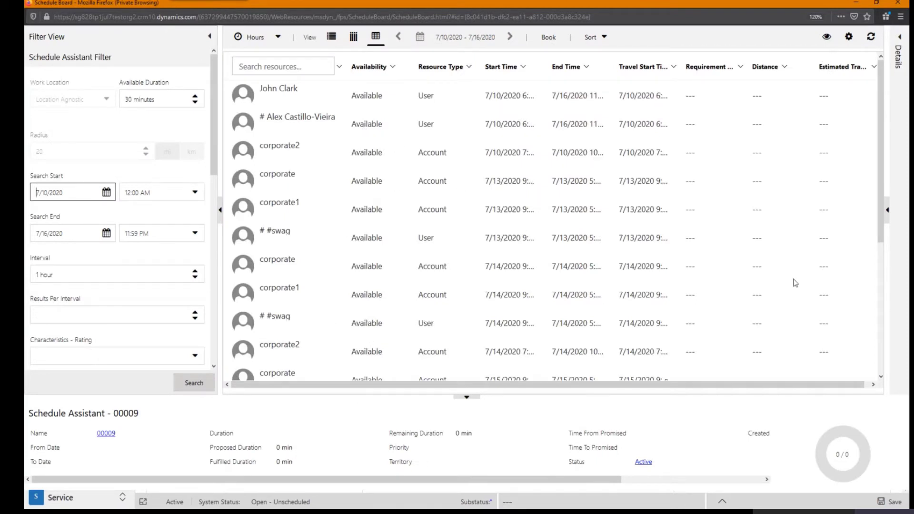
{"action": "left_click", "coordinate": [853, 42]}
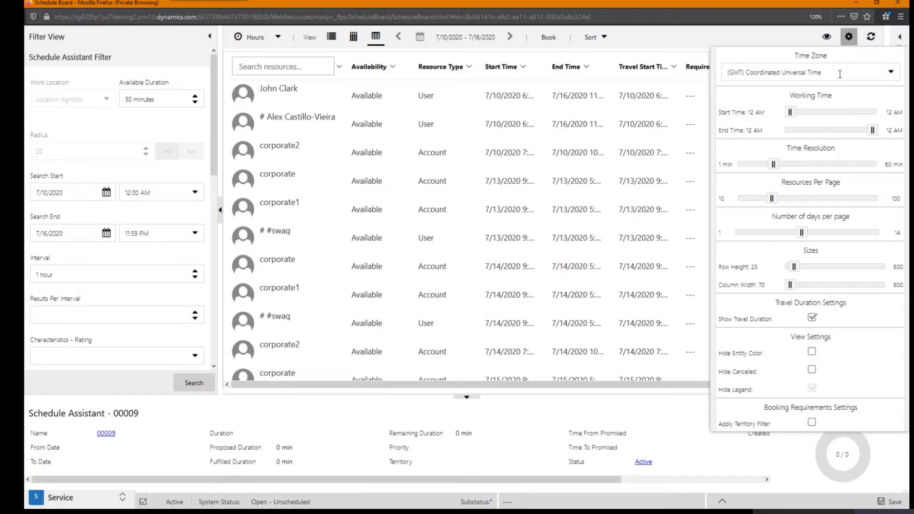
{"action": "left_click", "coordinate": [857, 3]}
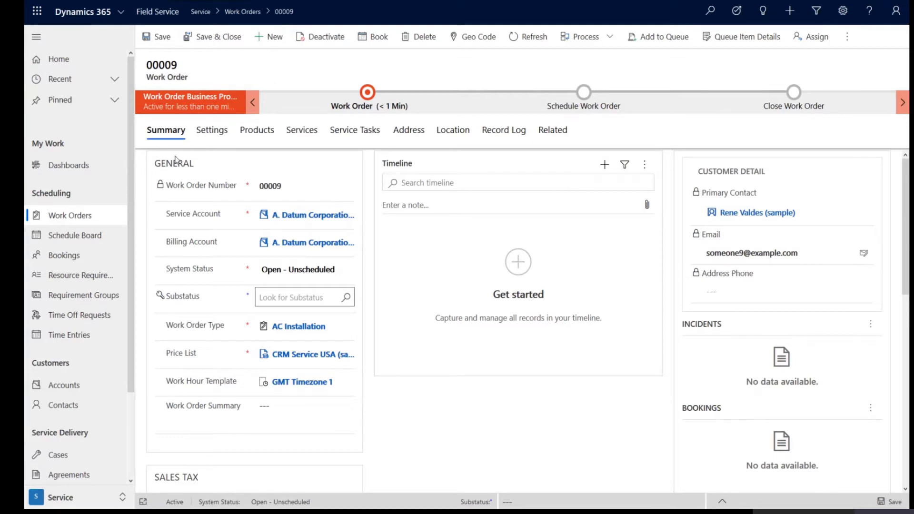
- Open requirement 00009 from the work order's Related > Requirements list
{"action": "left_click", "coordinate": [302, 386]}
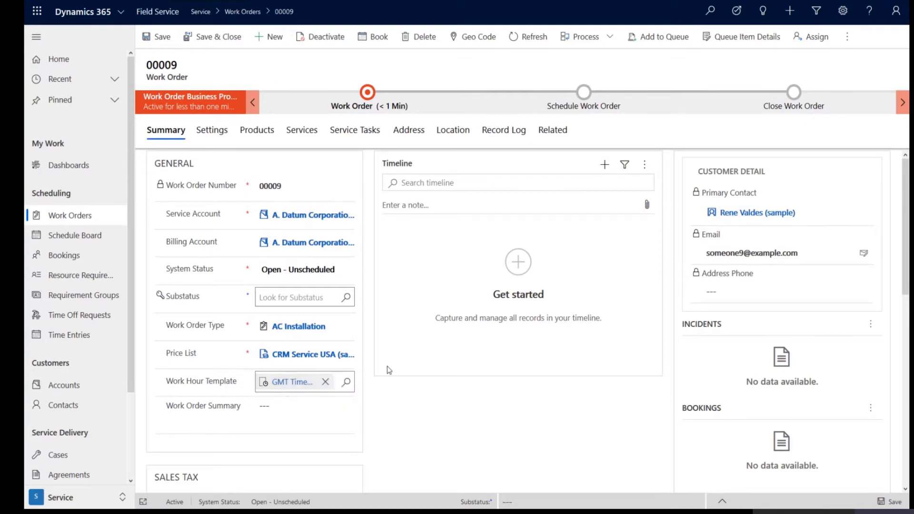
{"action": "left_click", "coordinate": [554, 135]}
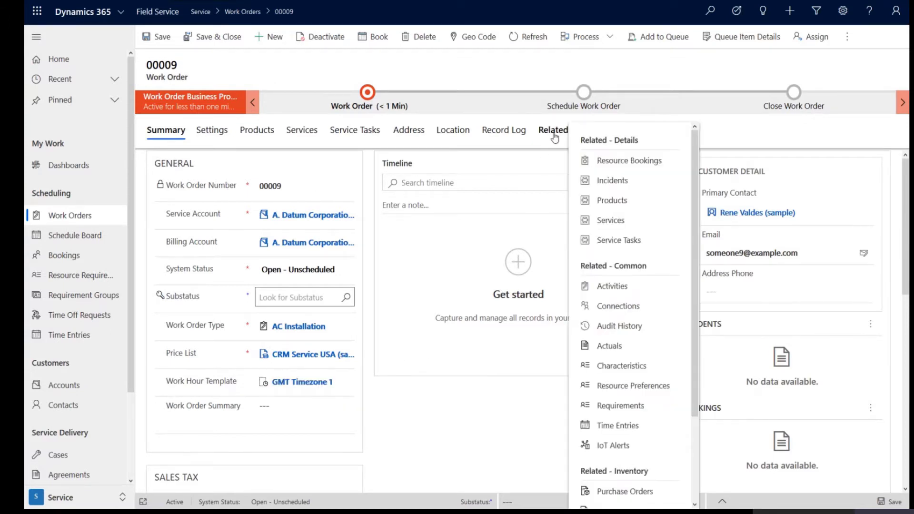
{"action": "left_click", "coordinate": [629, 406]}
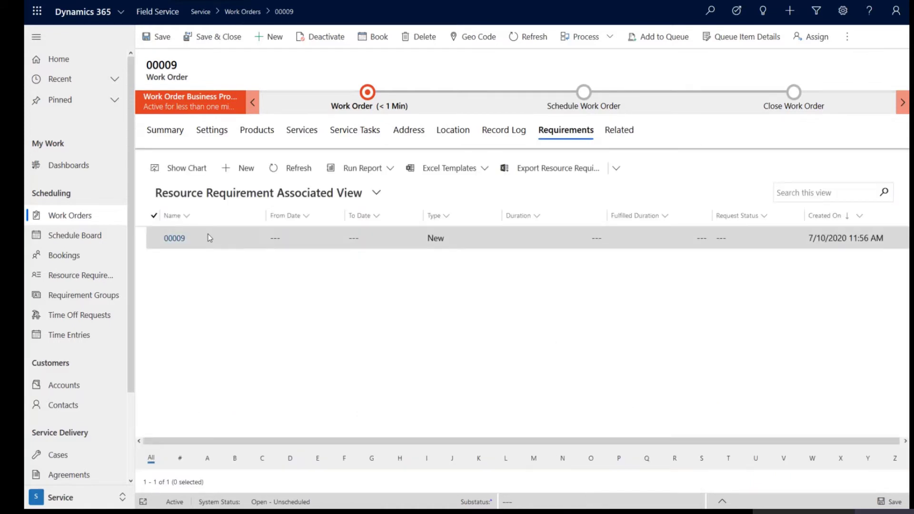
{"action": "double_click", "coordinate": [210, 238]}
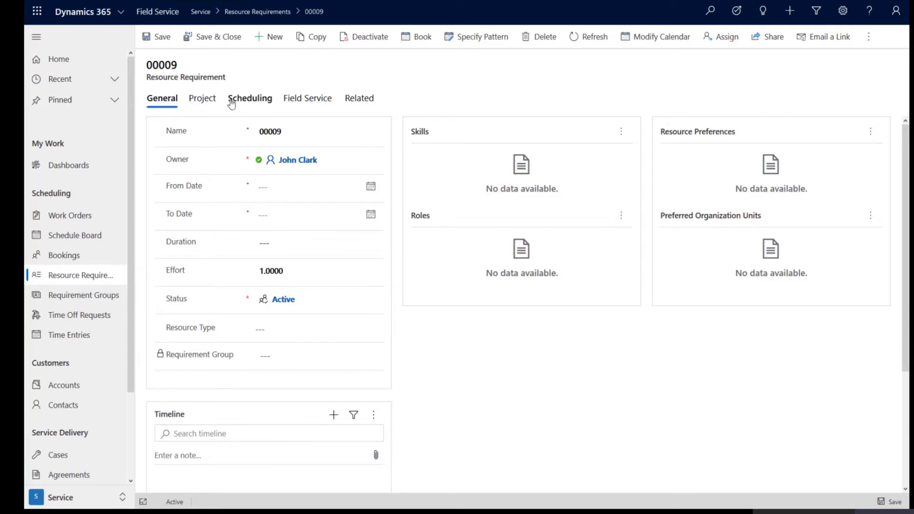
{"action": "left_click", "coordinate": [675, 41]}
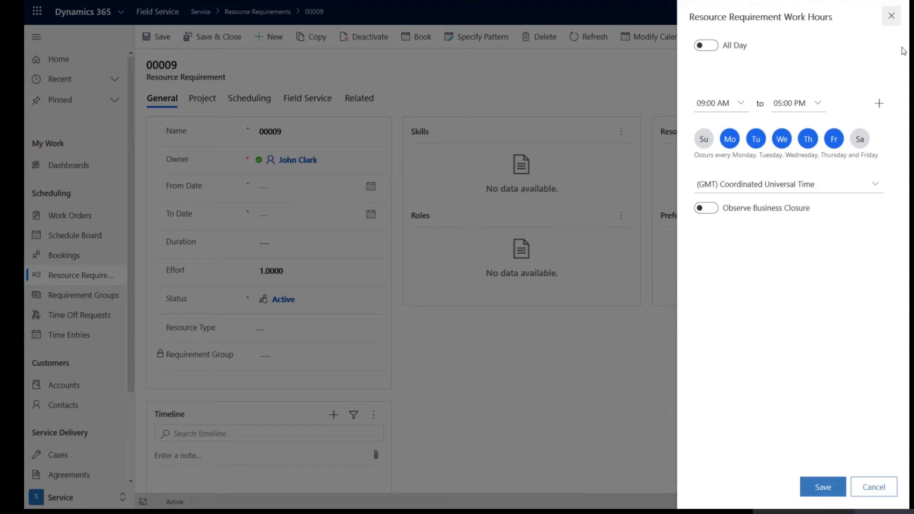
{"action": "left_click", "coordinate": [891, 15]}
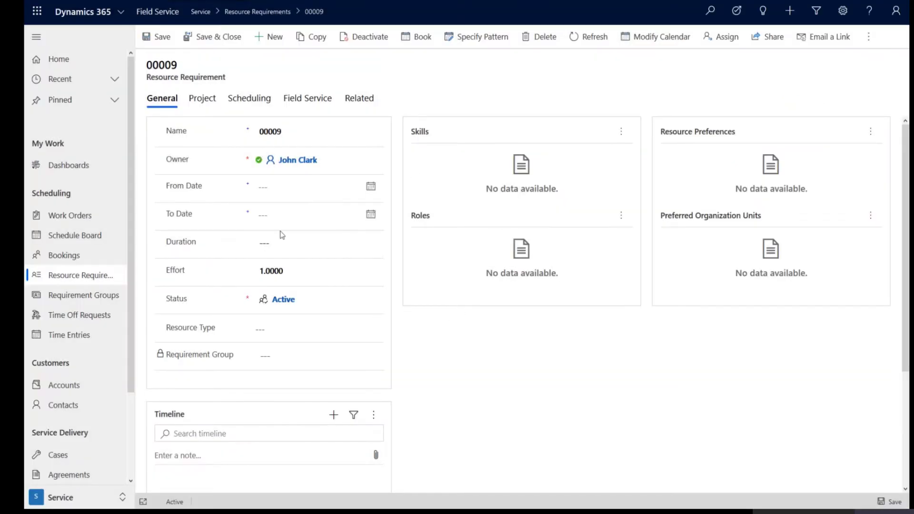
- Start a new work order from the work orders list with service account Alpine Ski House (sample)
{"action": "left_click", "coordinate": [70, 219]}
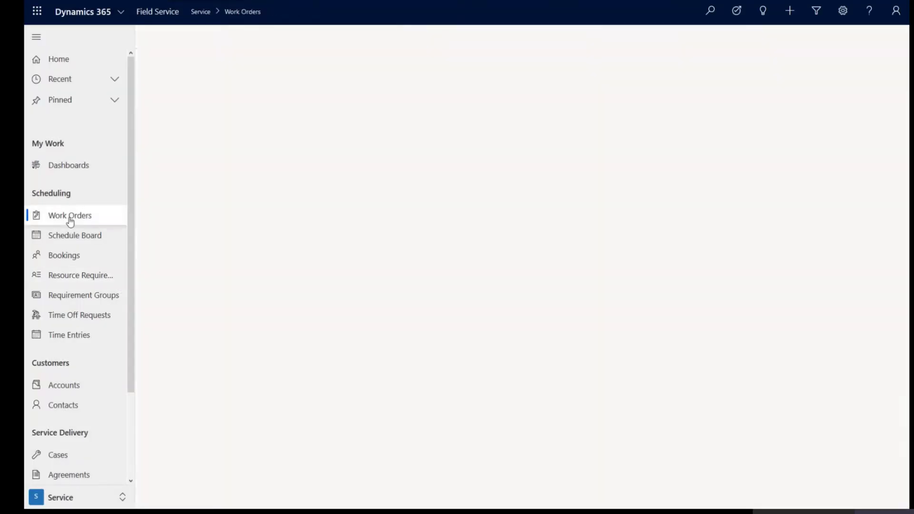
{"action": "left_click", "coordinate": [223, 116]}
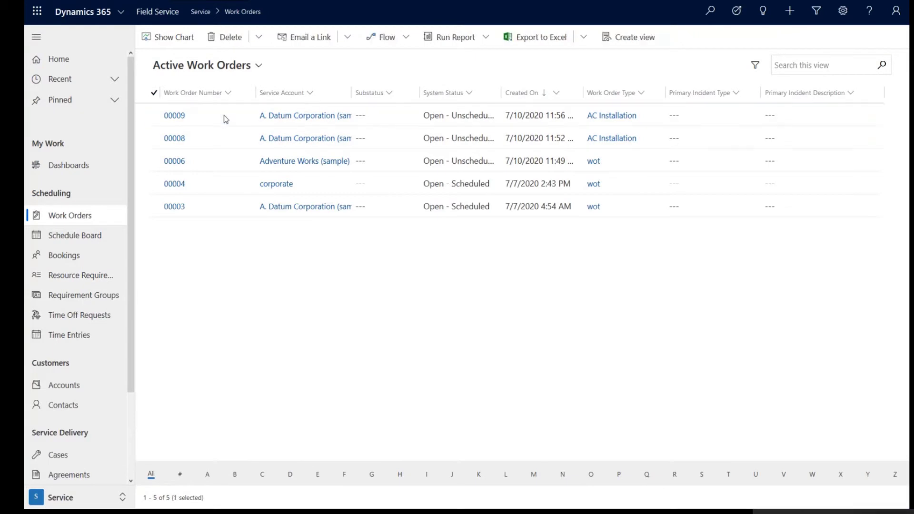
{"action": "double_click", "coordinate": [224, 115]}
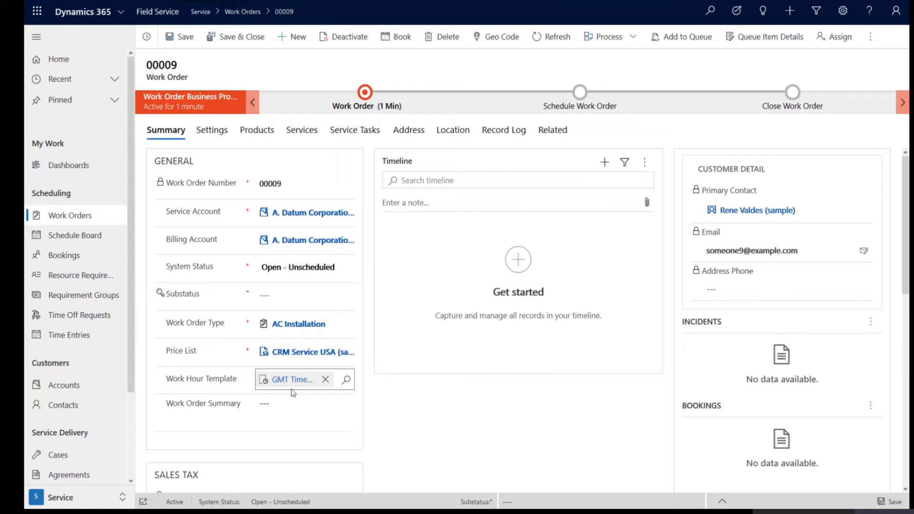
{"action": "left_click", "coordinate": [292, 38]}
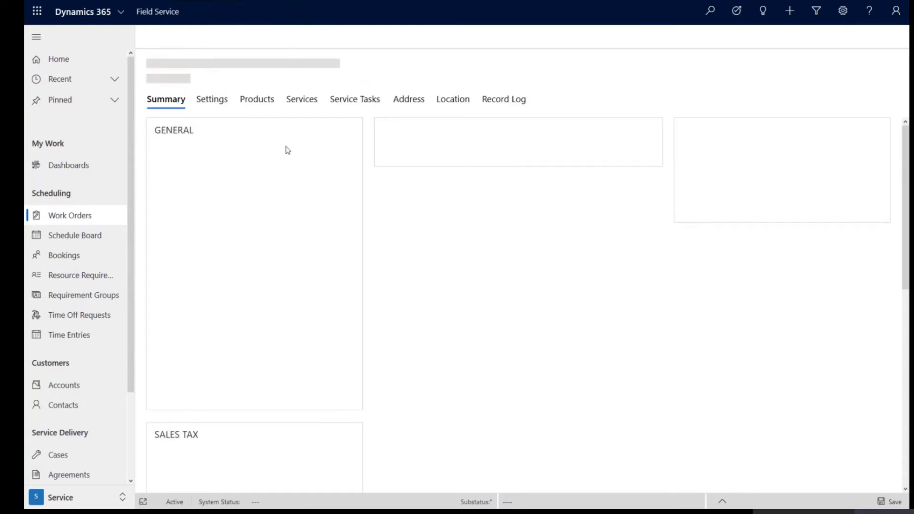
{"action": "left_click", "coordinate": [315, 199]}
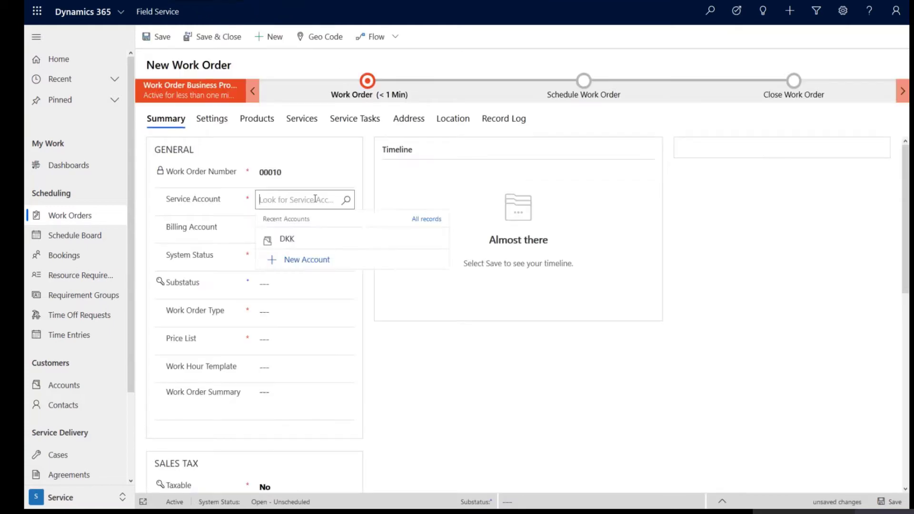
{"action": "left_click", "coordinate": [346, 200]}
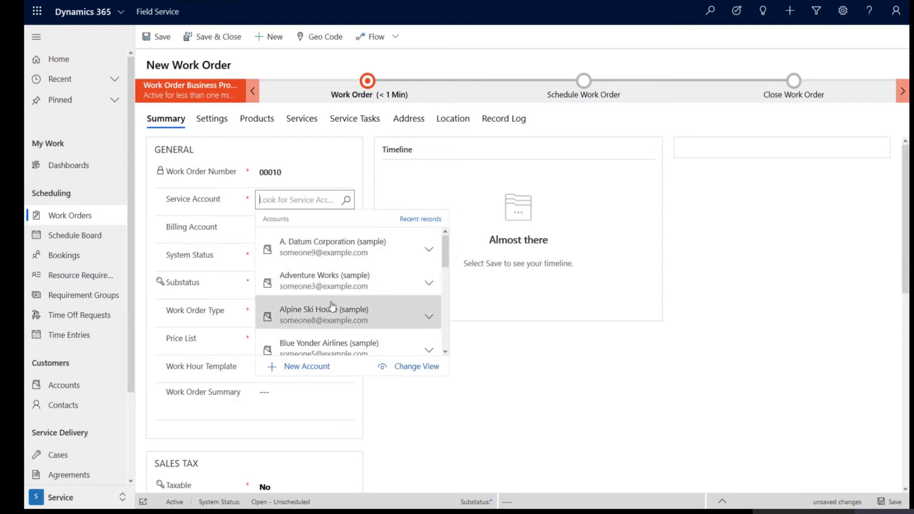
{"action": "left_click", "coordinate": [332, 309]}
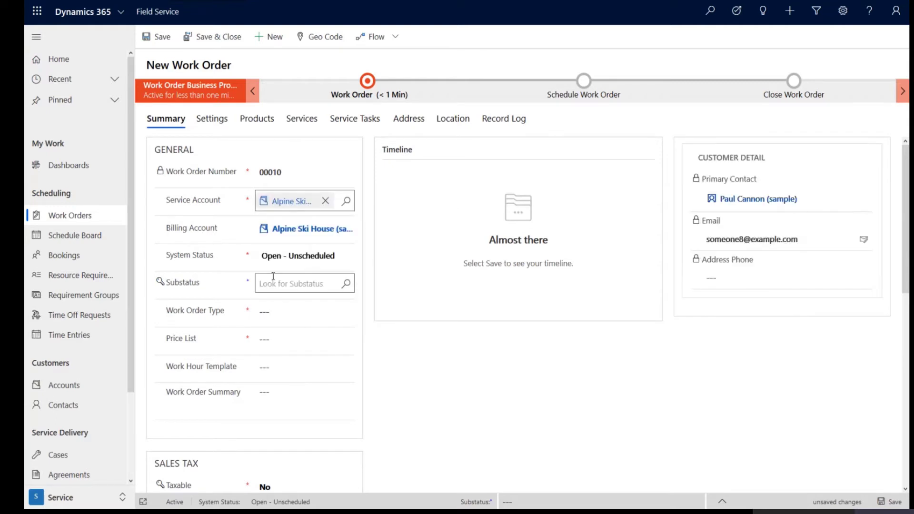
- Set type AC Installation and price list CRM Service USA (sample), save, and start booking
{"action": "left_click", "coordinate": [274, 313]}
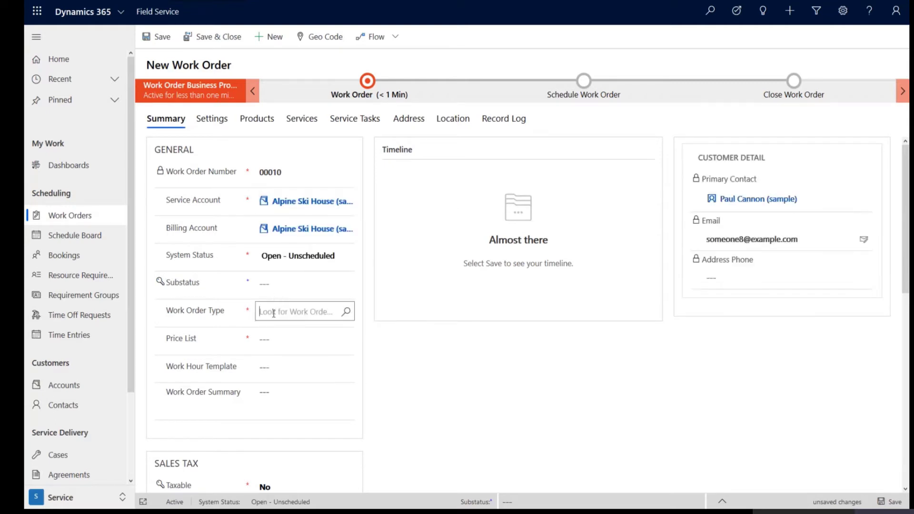
{"action": "left_click", "coordinate": [307, 348]}
{"action": "left_click", "coordinate": [298, 340]}
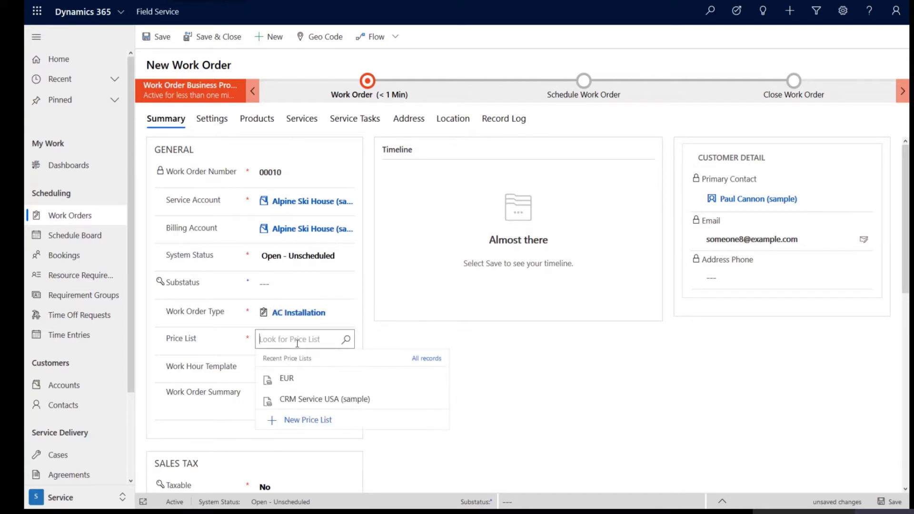
{"action": "left_click", "coordinate": [346, 340]}
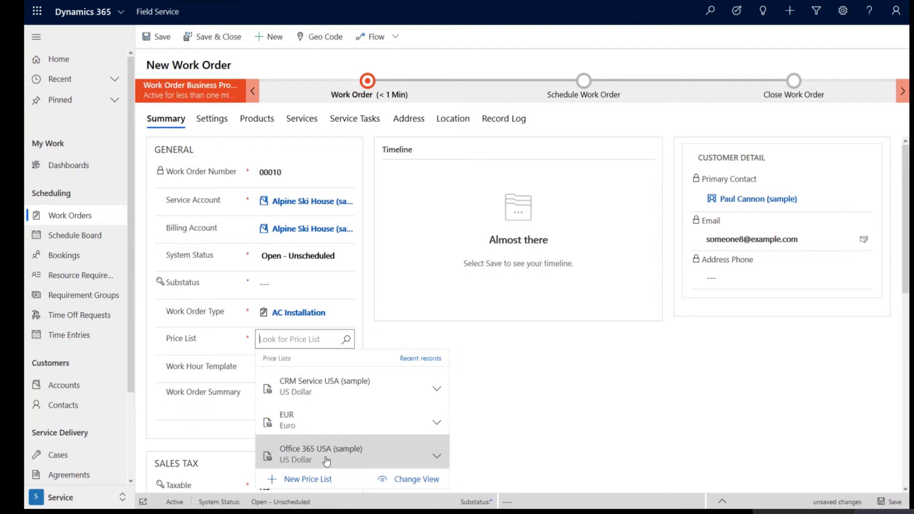
{"action": "left_click", "coordinate": [332, 385]}
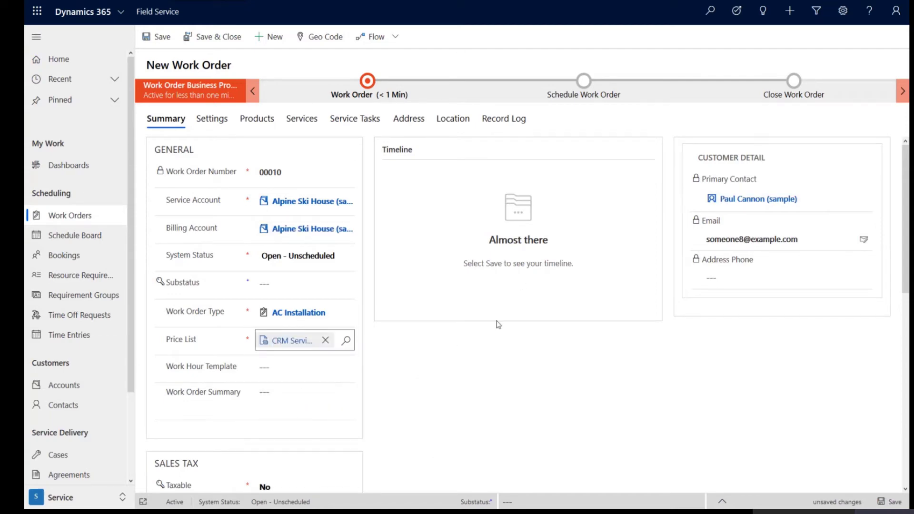
{"action": "left_click", "coordinate": [271, 366]}
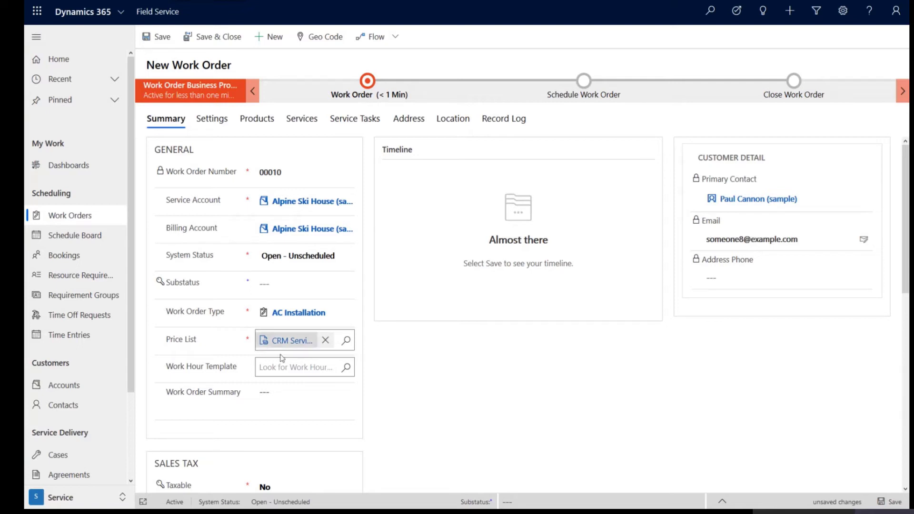
{"action": "left_click", "coordinate": [160, 37]}
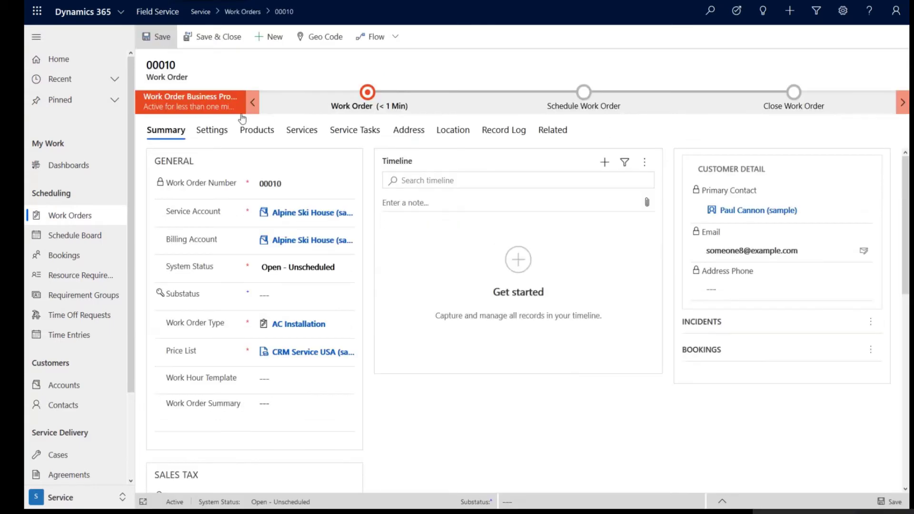
{"action": "left_click", "coordinate": [373, 36]}
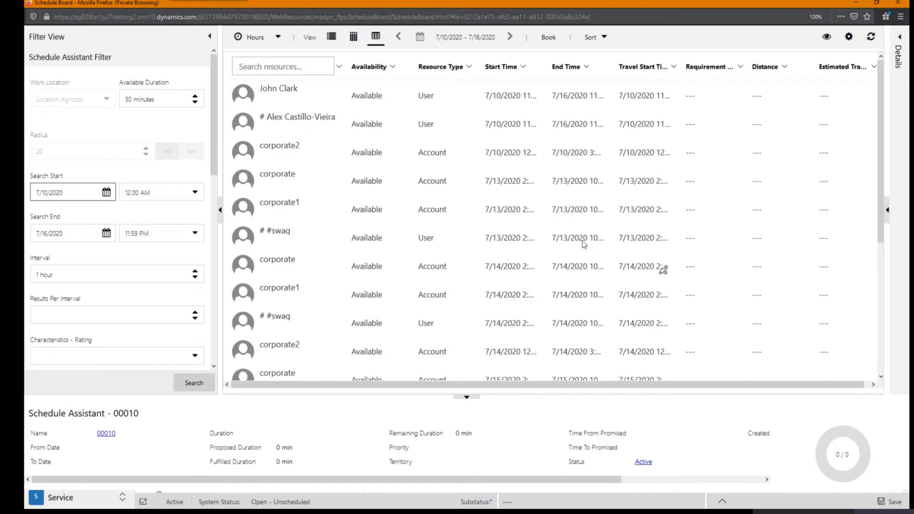
- View the scheduler settings showing time zone (GMT-08:00) Pacific Time (US & Canada)
{"action": "left_click", "coordinate": [849, 38]}
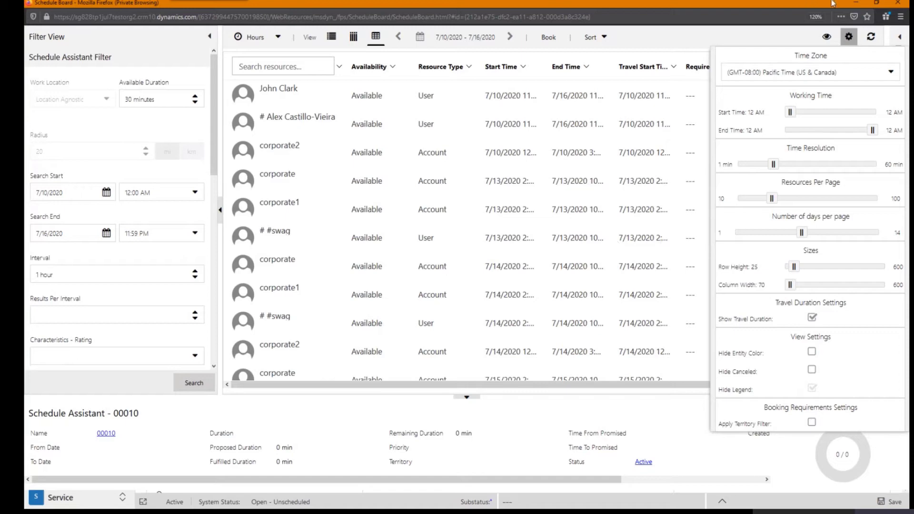
- Minimize the Schedule Board and open requirement 00010 from the work order's requirements
{"action": "left_click", "coordinate": [855, 4]}
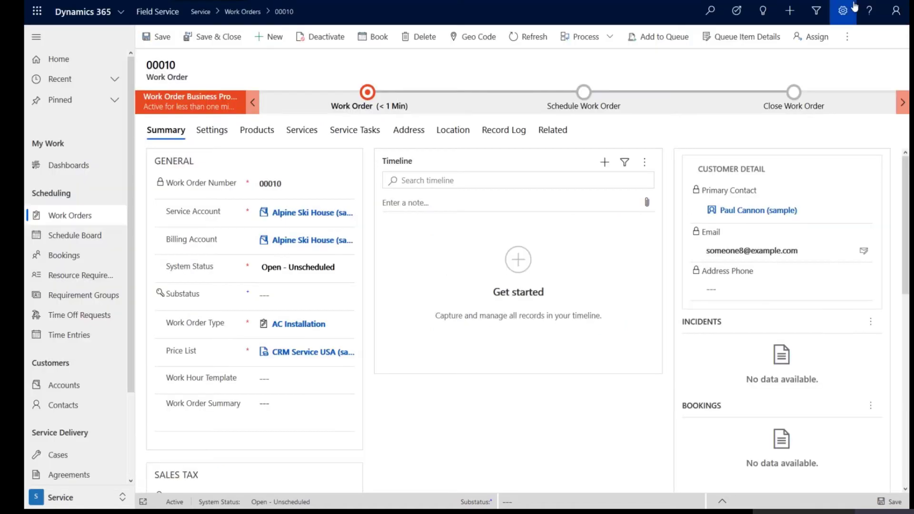
{"action": "left_click", "coordinate": [551, 129]}
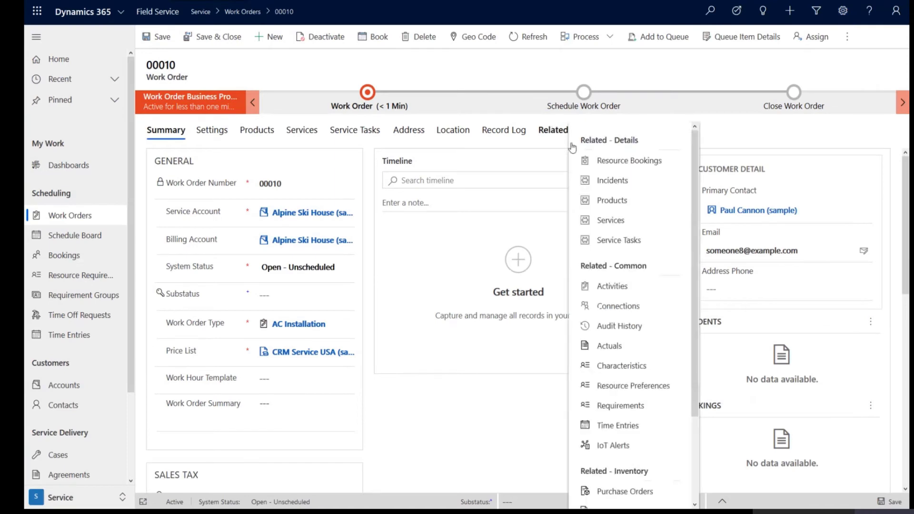
{"action": "left_click", "coordinate": [631, 406]}
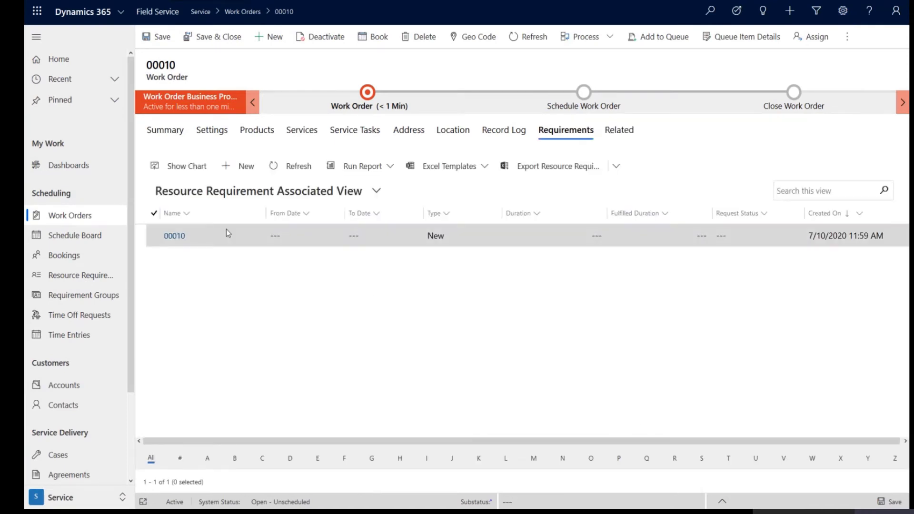
{"action": "double_click", "coordinate": [228, 234]}
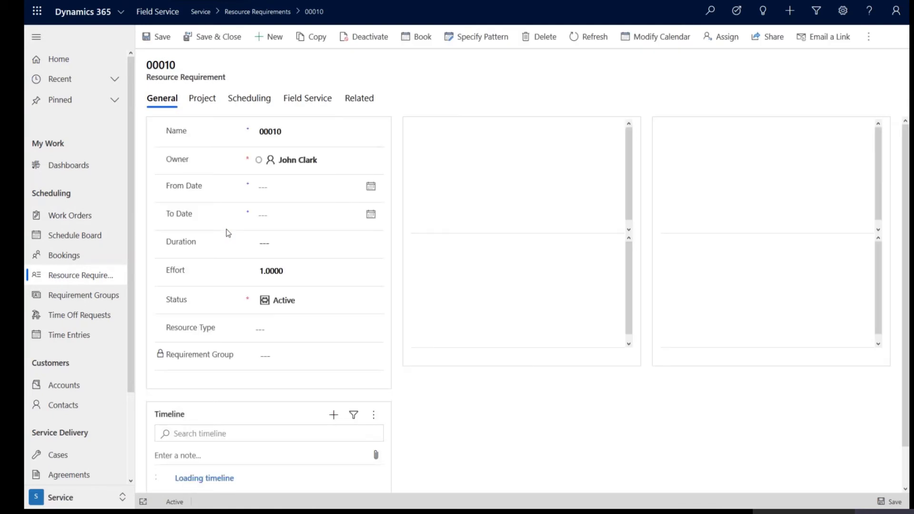
- Set requirement 00010's work hours time zone to (GMT-10:00) Hawaii, save, and show its work order
{"action": "left_click", "coordinate": [644, 39]}
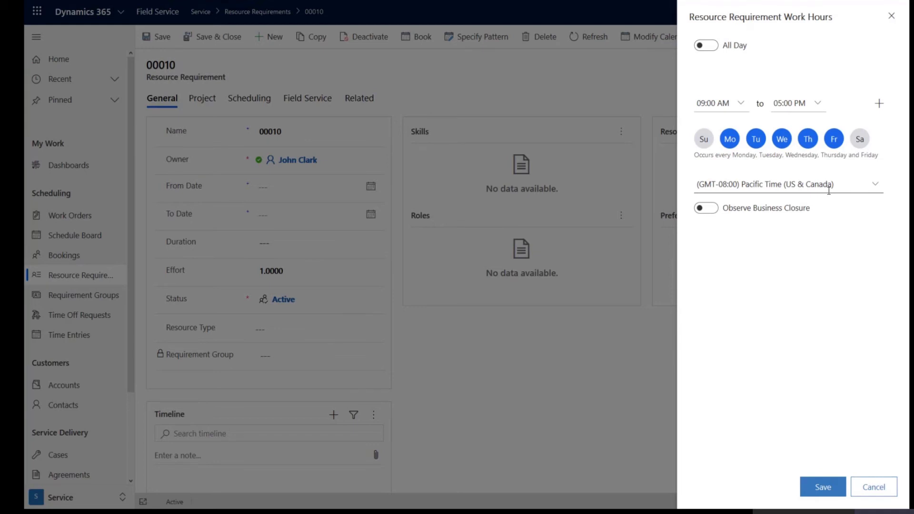
{"action": "left_click", "coordinate": [829, 190]}
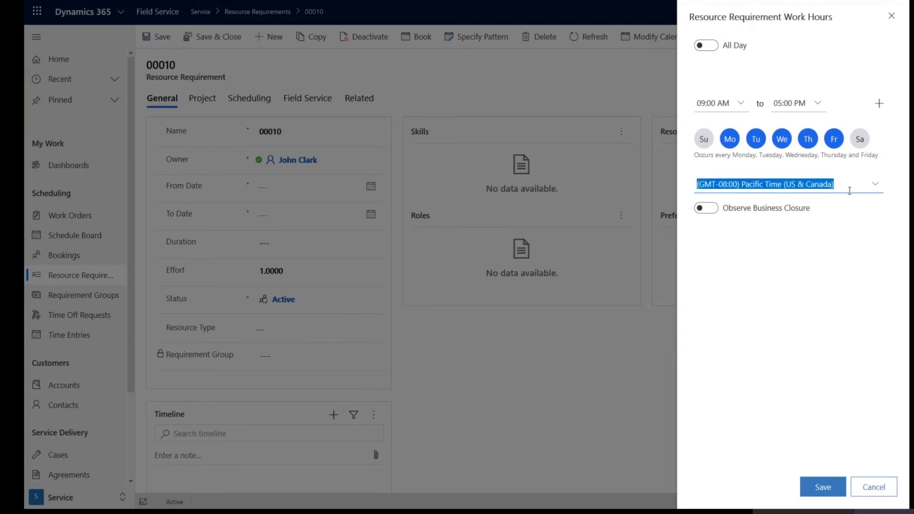
{"action": "left_click", "coordinate": [874, 184]}
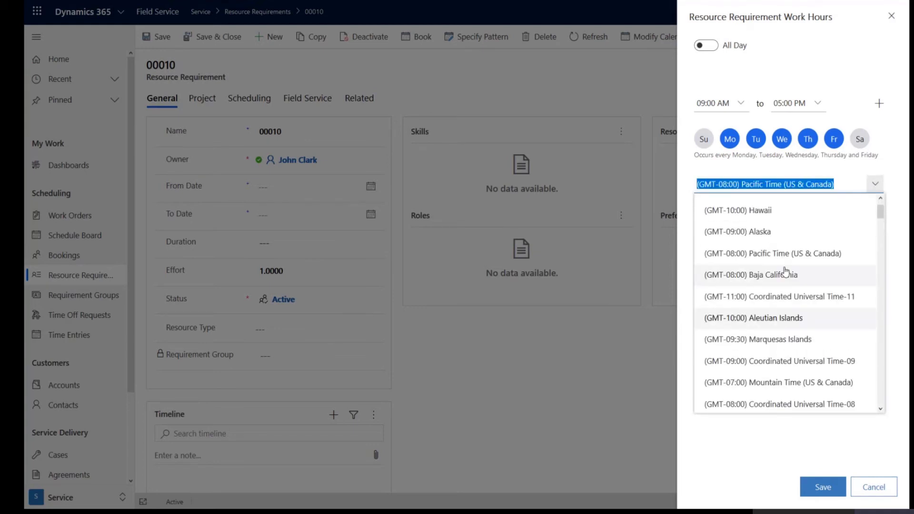
{"action": "scroll", "coordinate": [786, 271], "scroll_direction": "up", "scroll_amount": 2}
{"action": "left_click", "coordinate": [761, 248]}
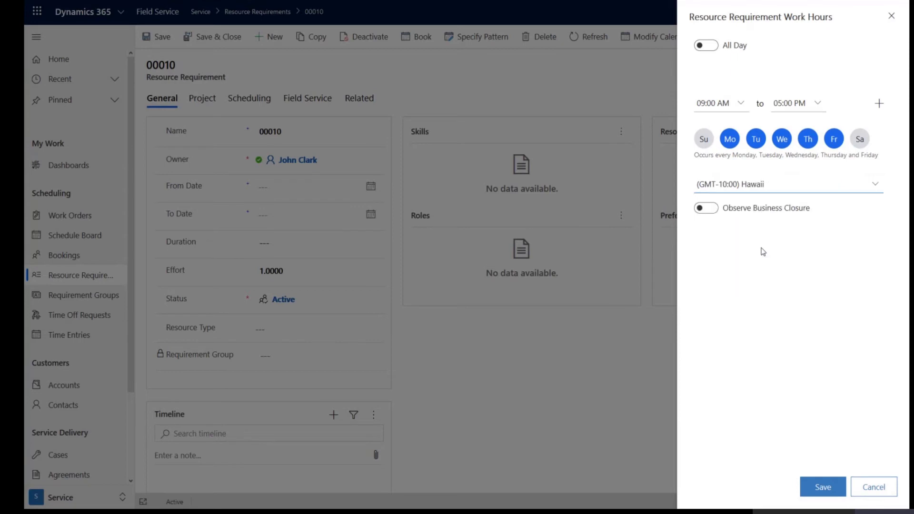
{"action": "left_click", "coordinate": [807, 488]}
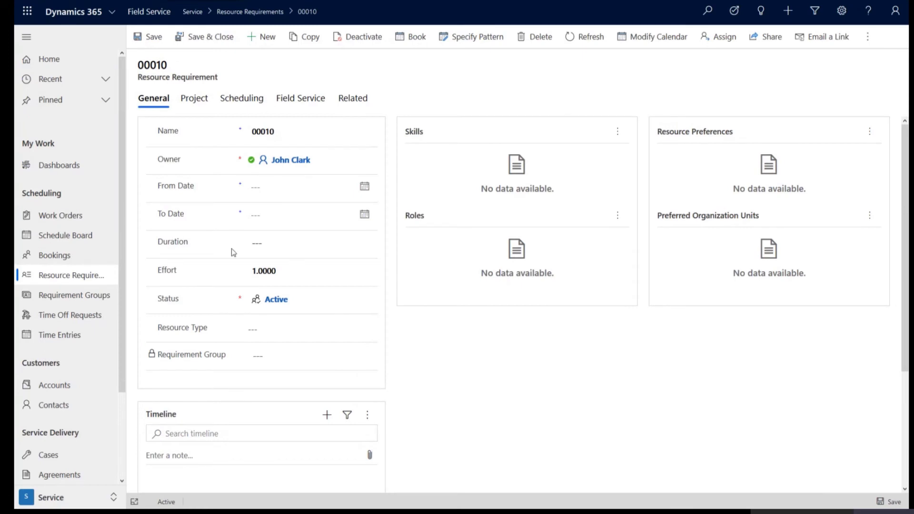
{"action": "left_click", "coordinate": [352, 98]}
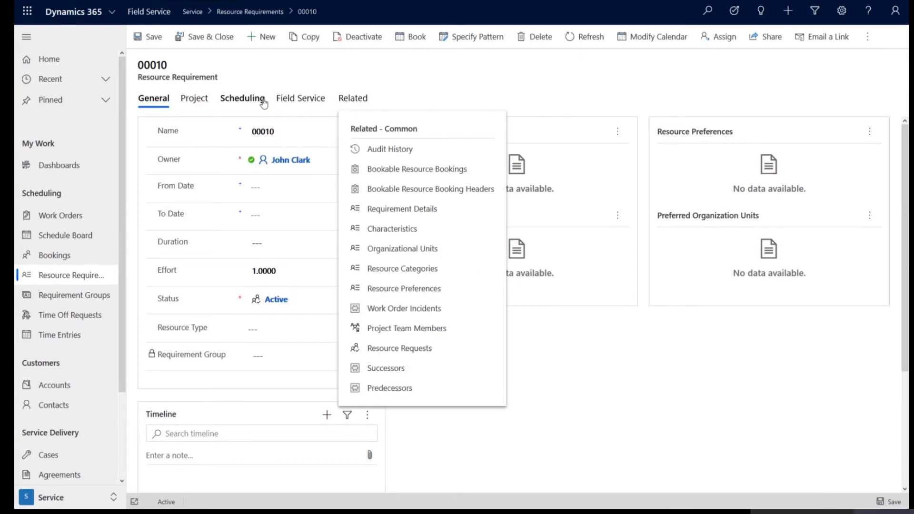
{"action": "left_click", "coordinate": [301, 98]}
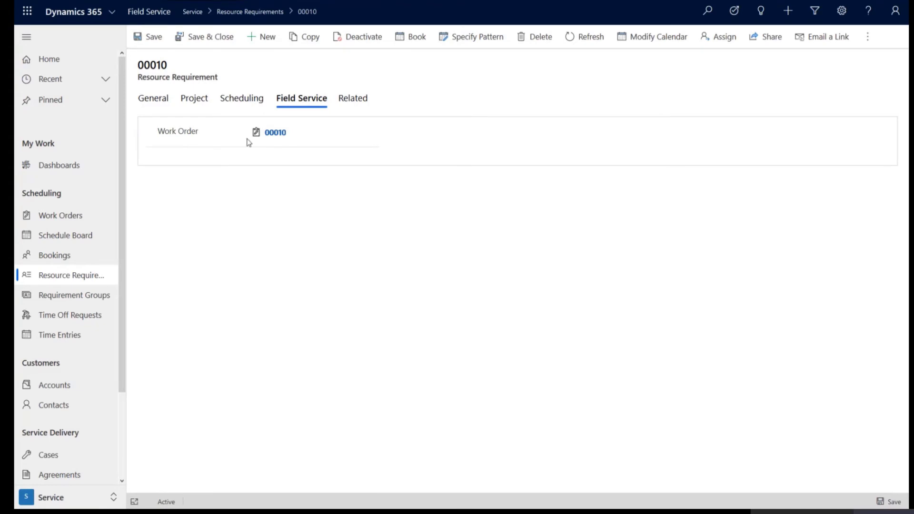
- Open work order 00010, book it, and confirm the scheduler time zone is (GMT-10:00) Hawaii
{"action": "left_click", "coordinate": [270, 135]}
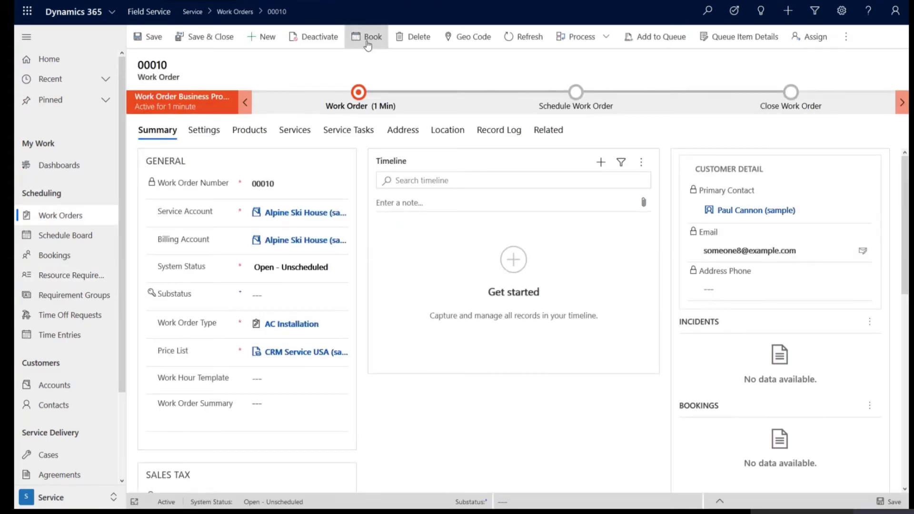
{"action": "left_click", "coordinate": [368, 42]}
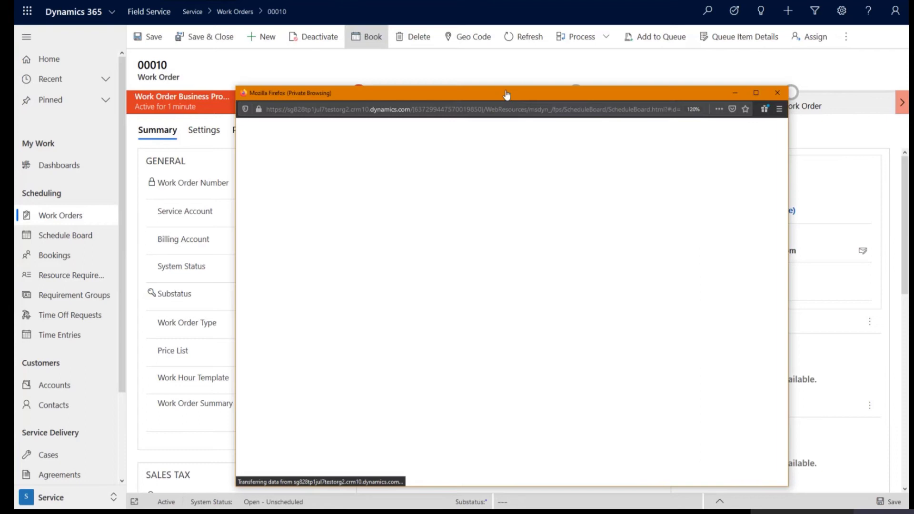
{"action": "left_click", "coordinate": [755, 93]}
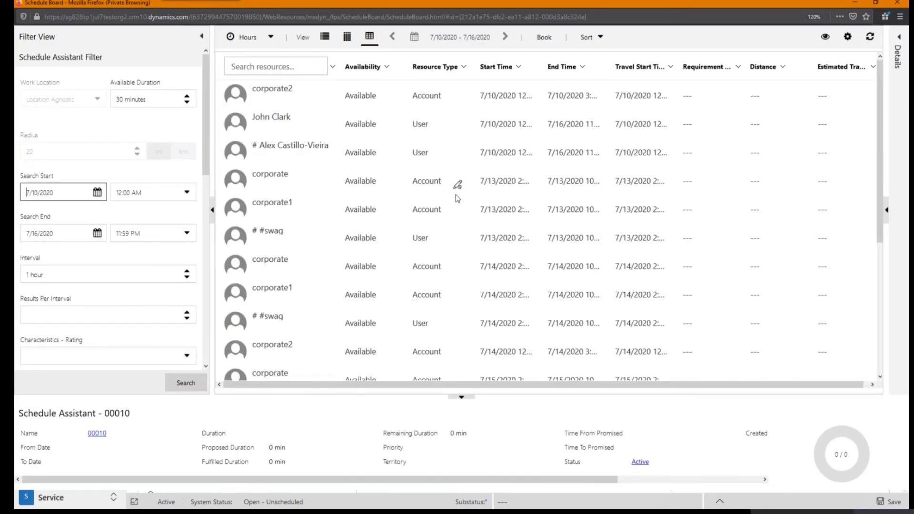
{"action": "left_click", "coordinate": [851, 38]}
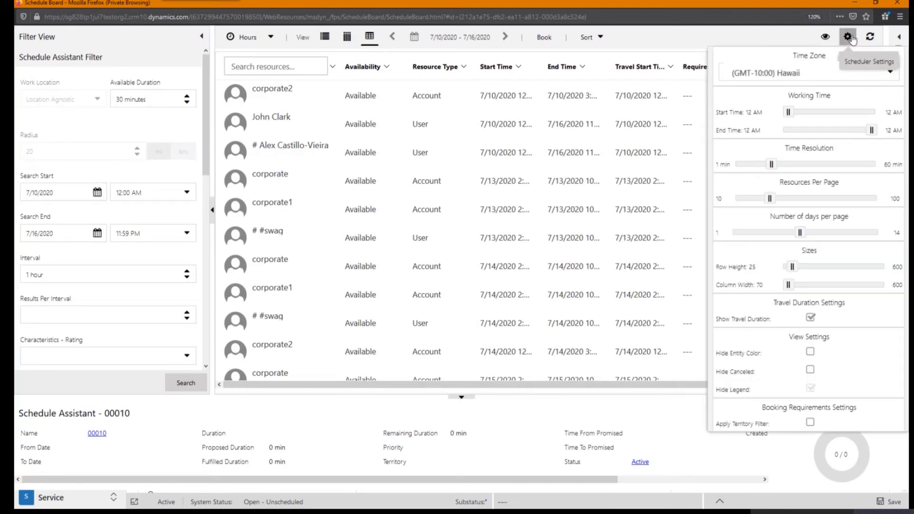
{"action": "left_click", "coordinate": [768, 35]}
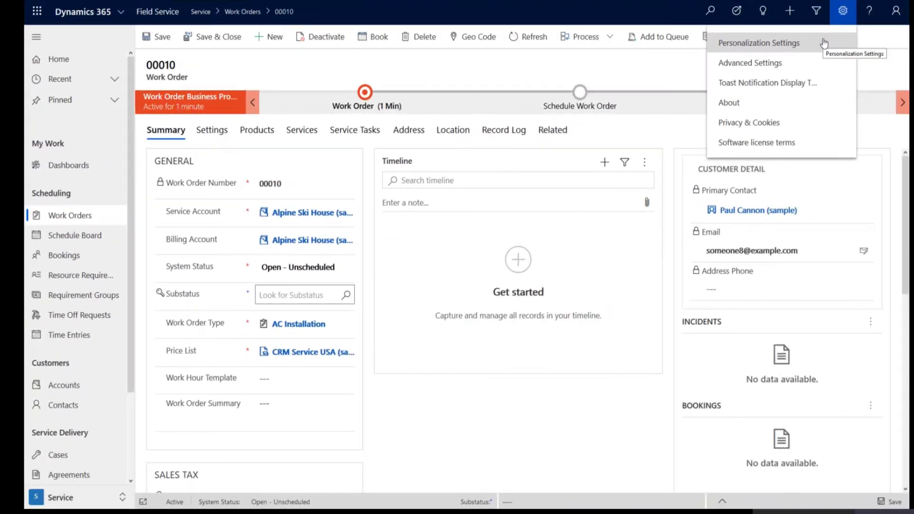
- Confirm the personal options time zone is (GMT-08:00) Pacific Time and cancel without changes
{"action": "left_click", "coordinate": [824, 43]}
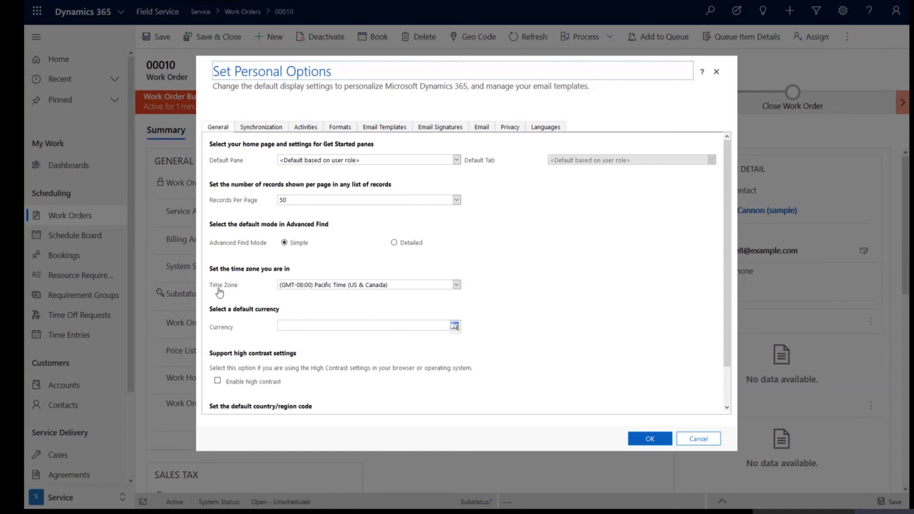
{"action": "left_click", "coordinate": [316, 285]}
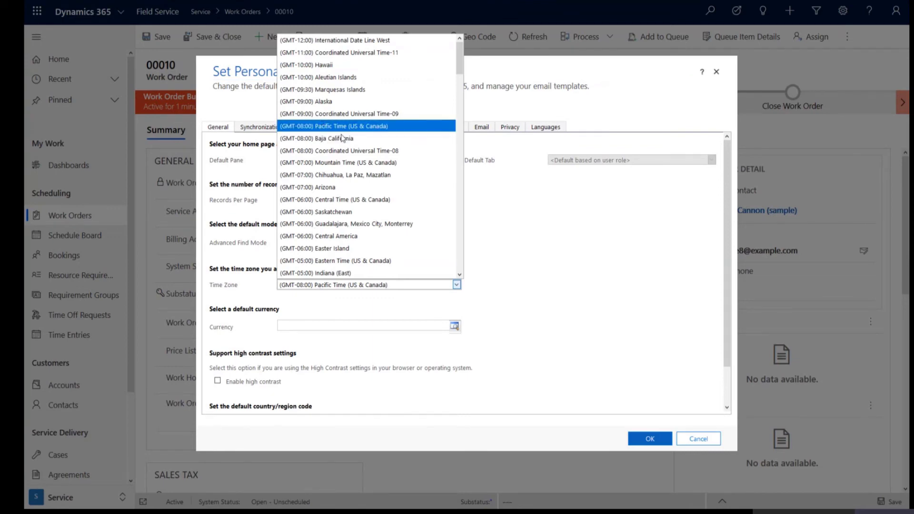
{"action": "left_click", "coordinate": [555, 308]}
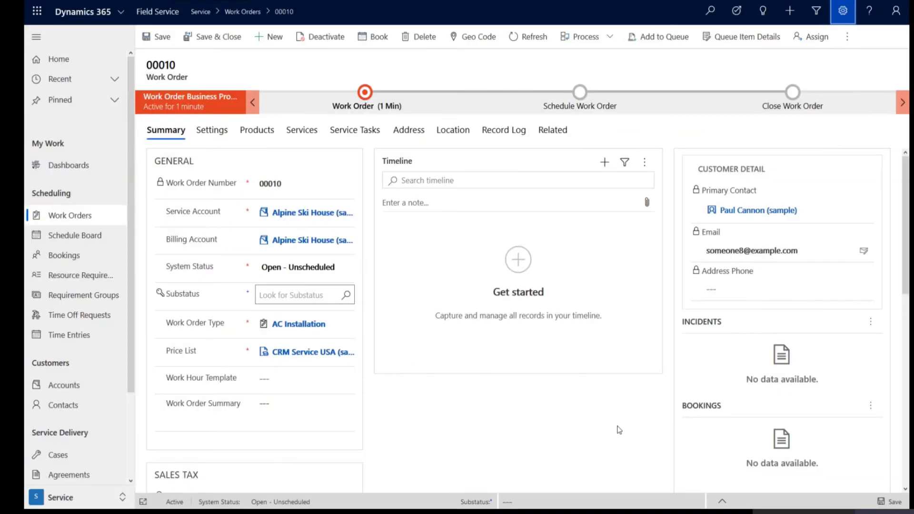
{"action": "left_click", "coordinate": [706, 440]}
{"action": "left_click", "coordinate": [94, 506]}
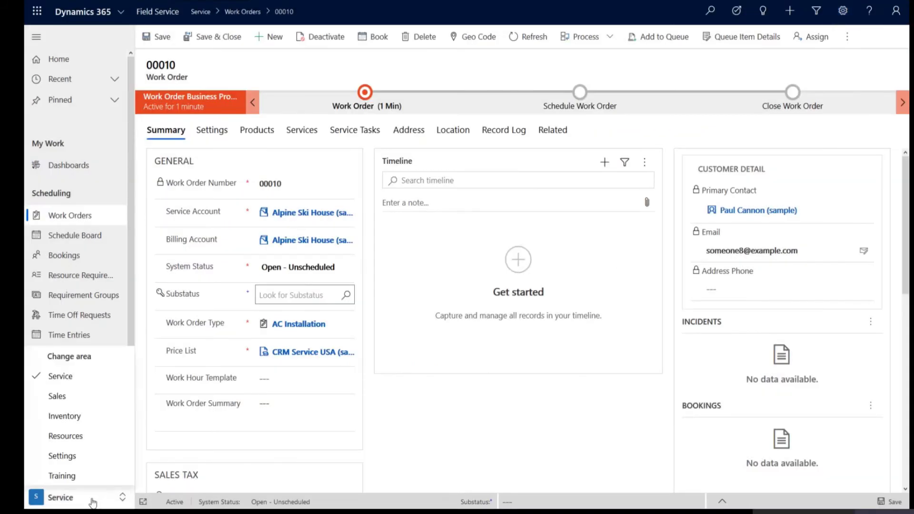
- Go to Resources > Workhour Templates and start a new work hour template
{"action": "left_click", "coordinate": [82, 436]}
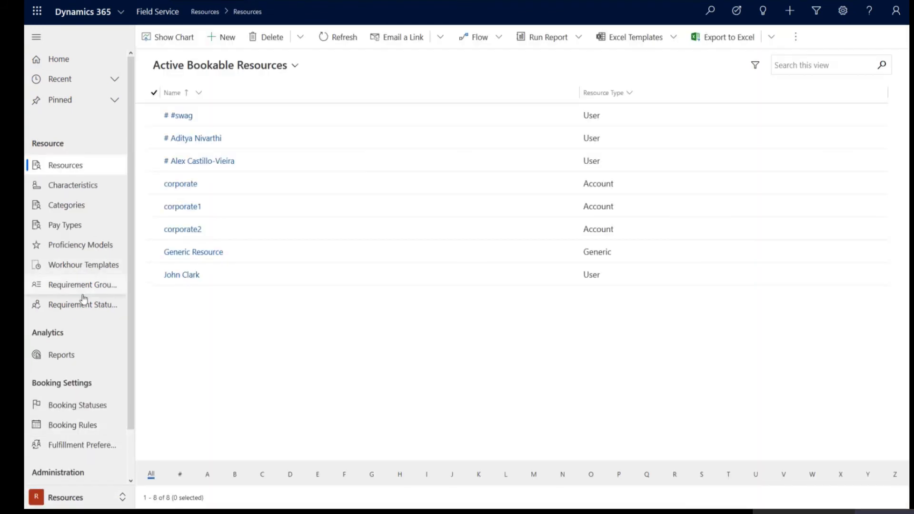
{"action": "left_click", "coordinate": [83, 266]}
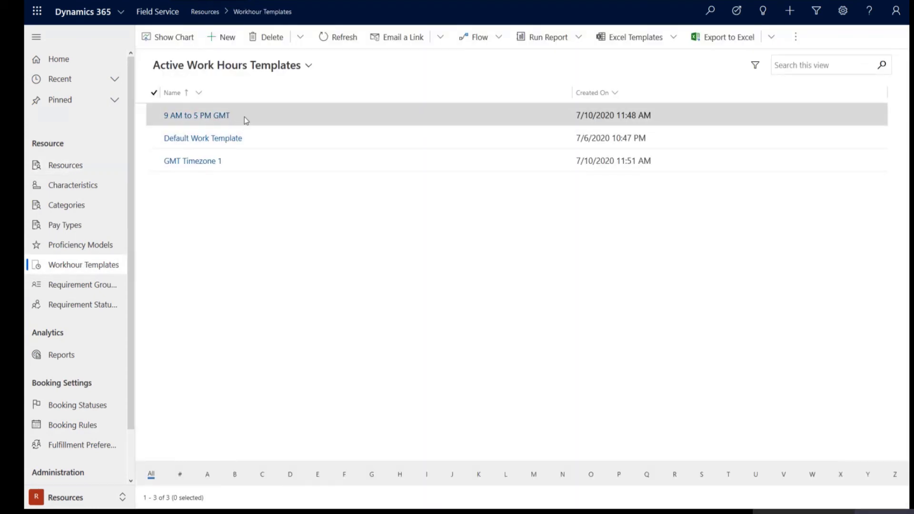
{"action": "left_click", "coordinate": [223, 38]}
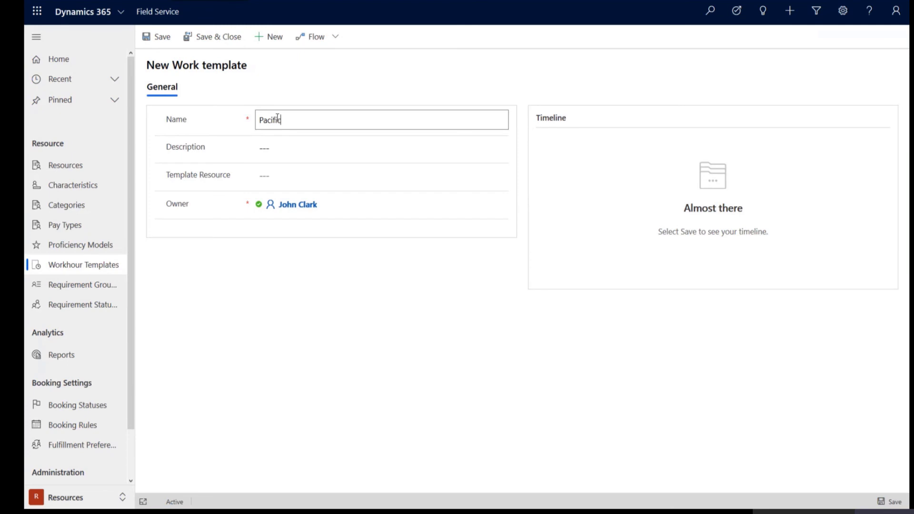
- Name the template 'Pacific Time Zone', pick a user as template resource, and save
{"action": "left_click", "coordinate": [278, 116]}
{"action": "type", "text": "Pacific Time Zone"}
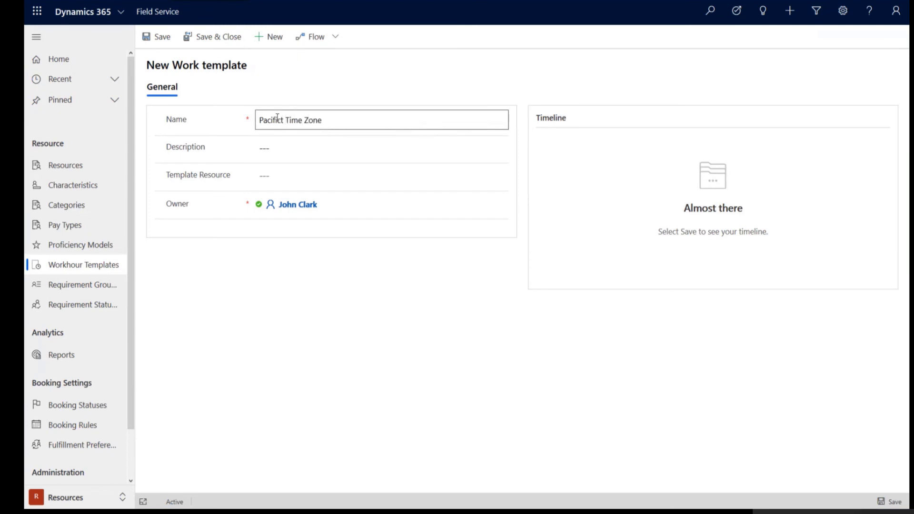
{"action": "key", "text": "Tab"}
{"action": "key", "text": "Tab"}
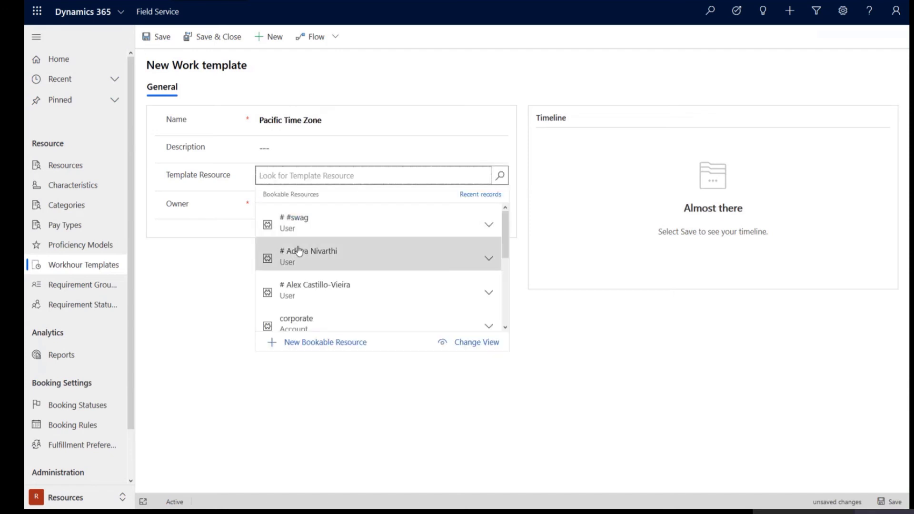
{"action": "scroll", "coordinate": [306, 285], "scroll_direction": "down", "scroll_amount": 3}
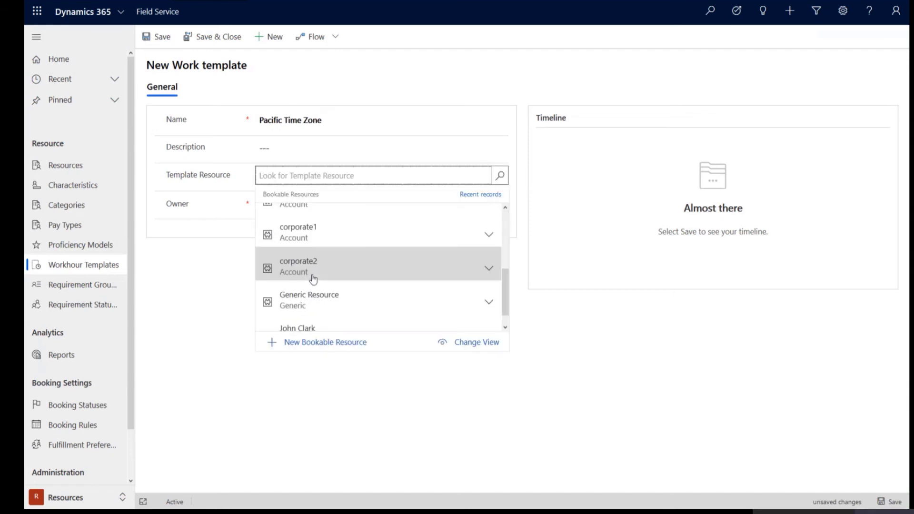
{"action": "scroll", "coordinate": [312, 281], "scroll_direction": "down", "scroll_amount": 1}
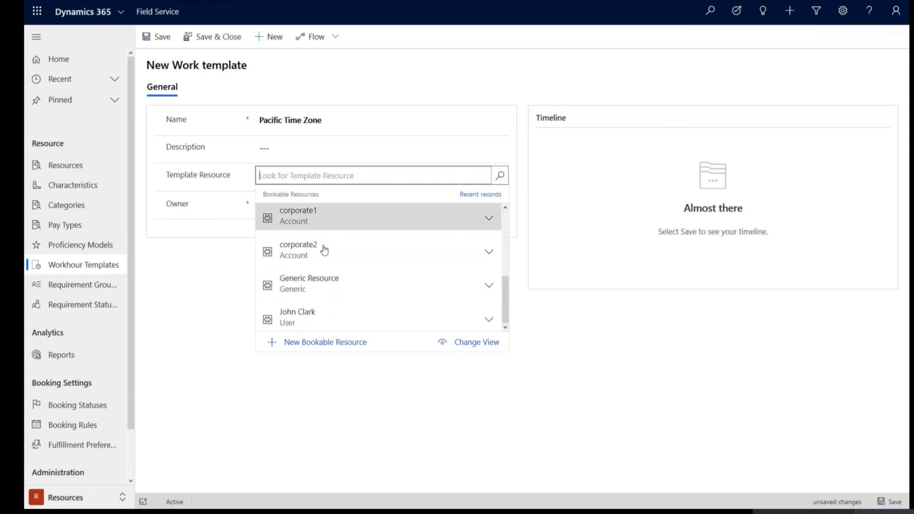
{"action": "left_click", "coordinate": [333, 311]}
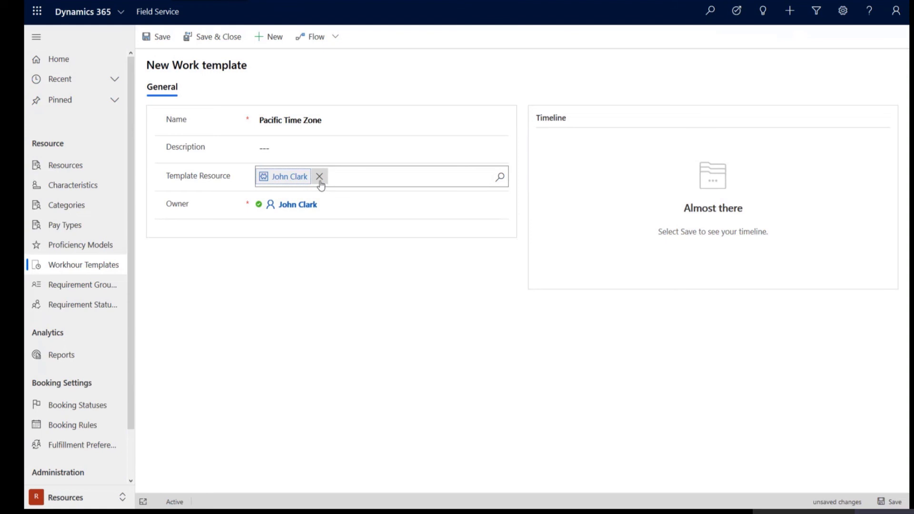
{"action": "left_click", "coordinate": [161, 39]}
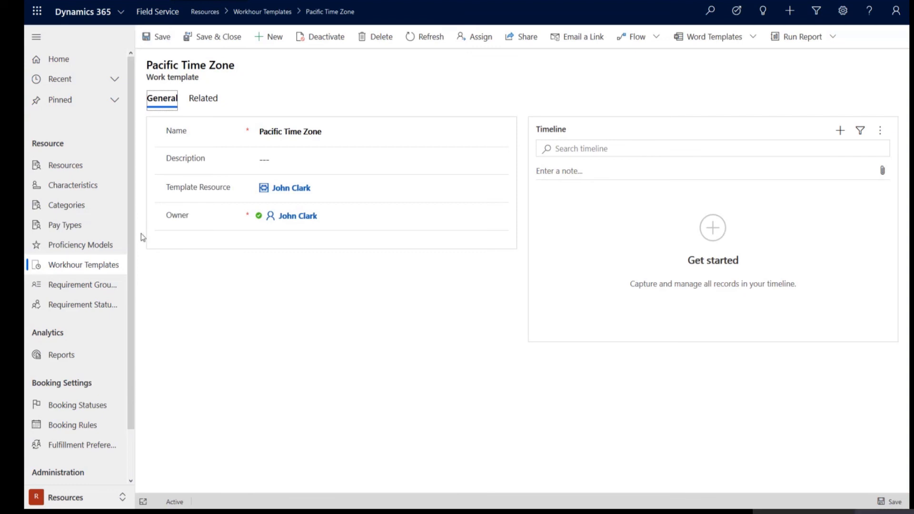
- Go back to the Active Work Hours Templates list to confirm Pacific Time Zone appears among four templates
{"action": "left_click", "coordinate": [107, 265]}
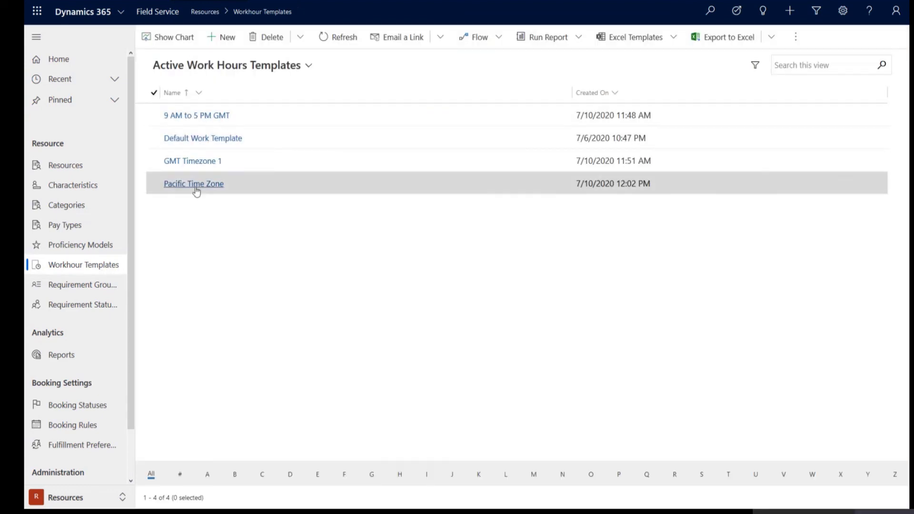